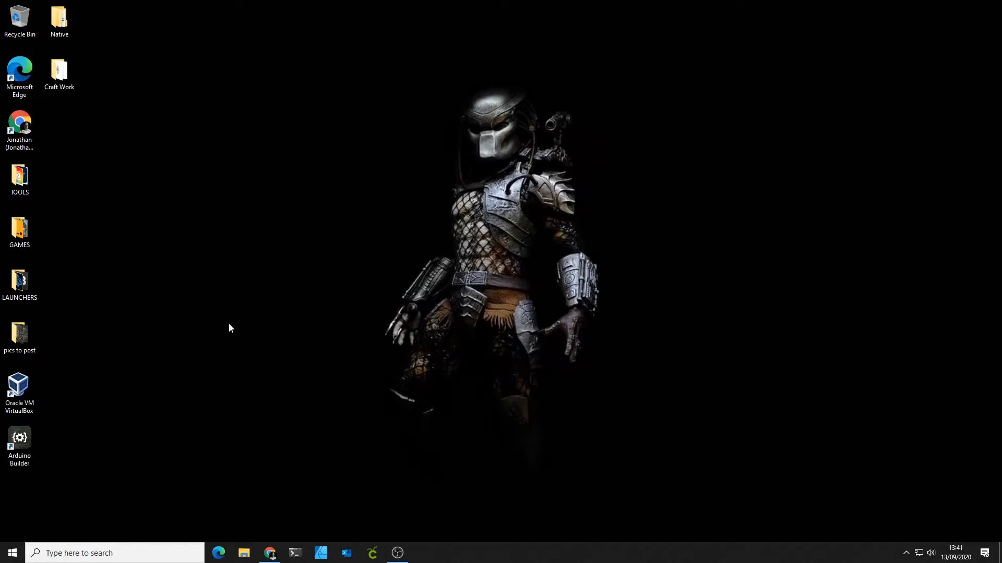
# Step: Switch to Chrome and download BarrierSetup-2.3.3-release.exe from the v2.3.3 assets on Barrier's GitHub releases page
pyautogui.click(270, 553)
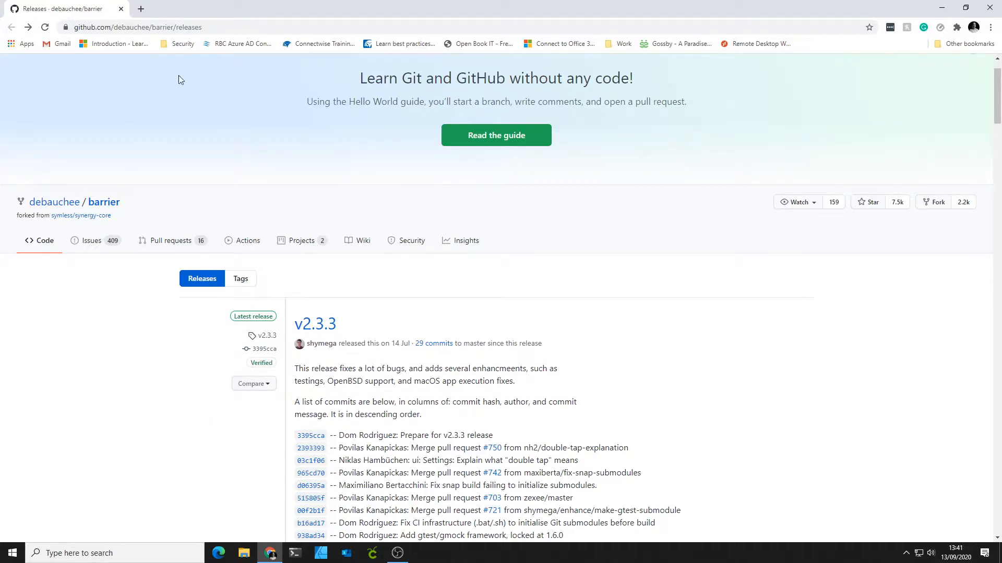
pyautogui.scroll(-20, 252, 389)
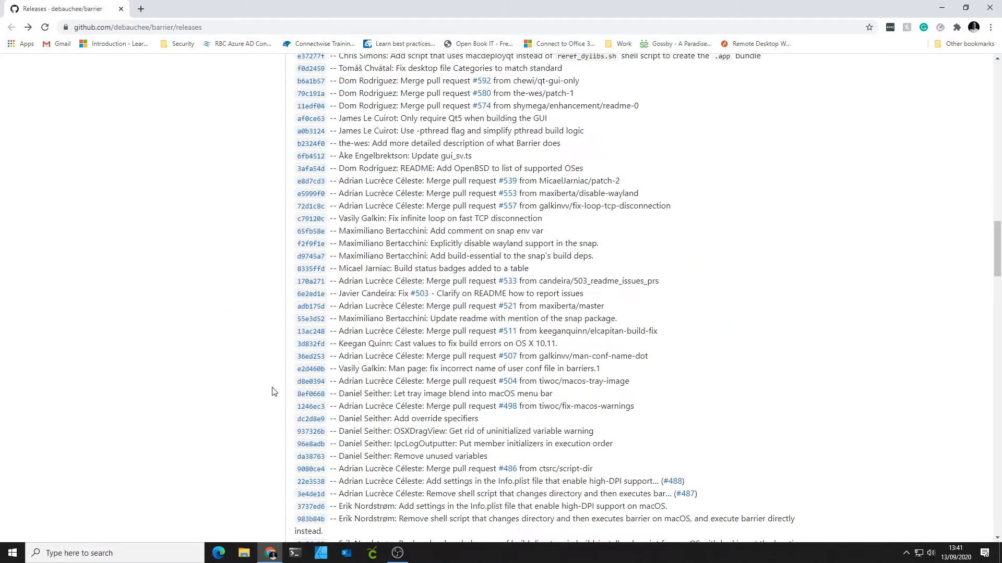
pyautogui.scroll(-12, 271, 394)
pyautogui.scroll(4, 269, 395)
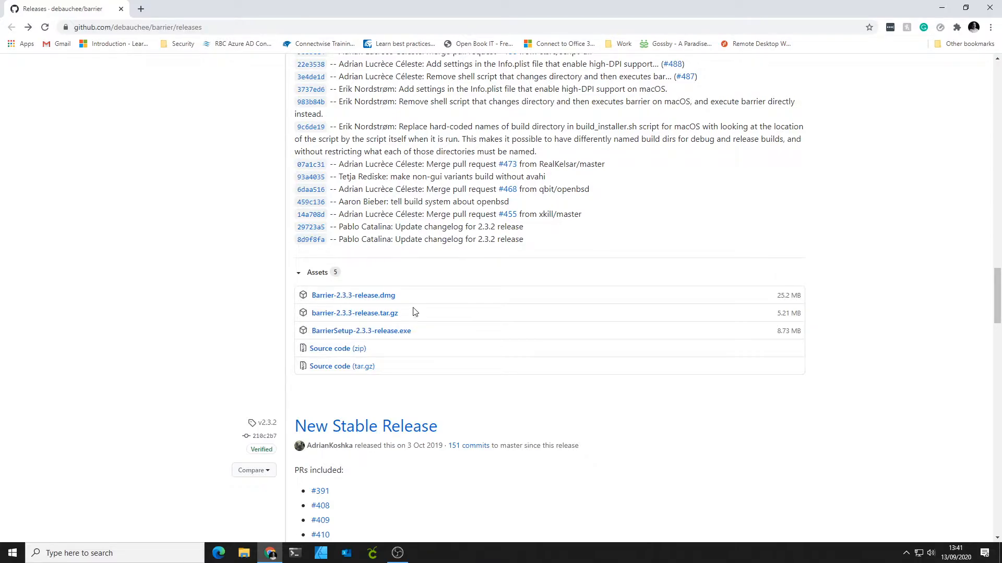
pyautogui.click(327, 334)
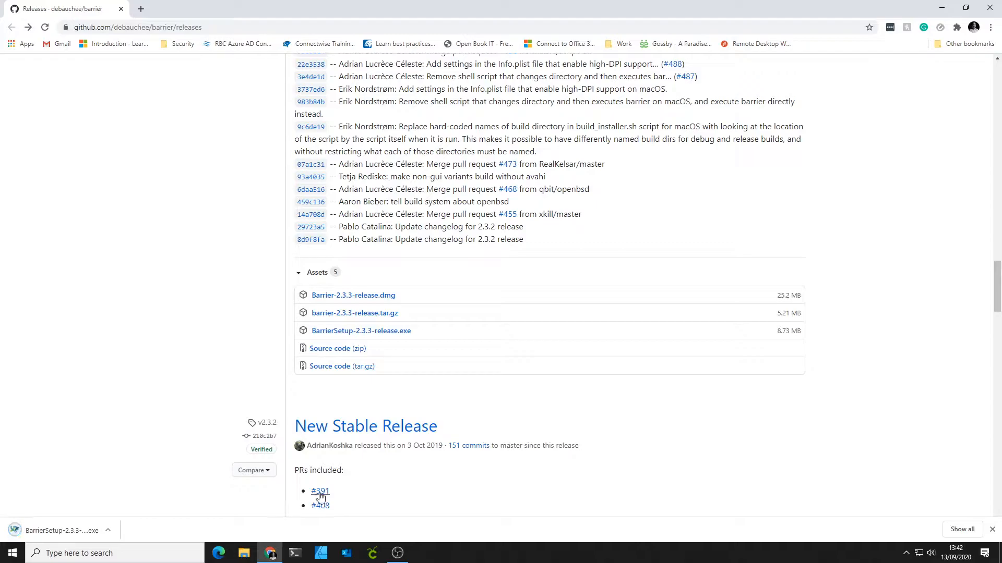
# Step: Run the downloaded Barrier 2.3.3 installer and accept its license agreement
pyautogui.click(48, 534)
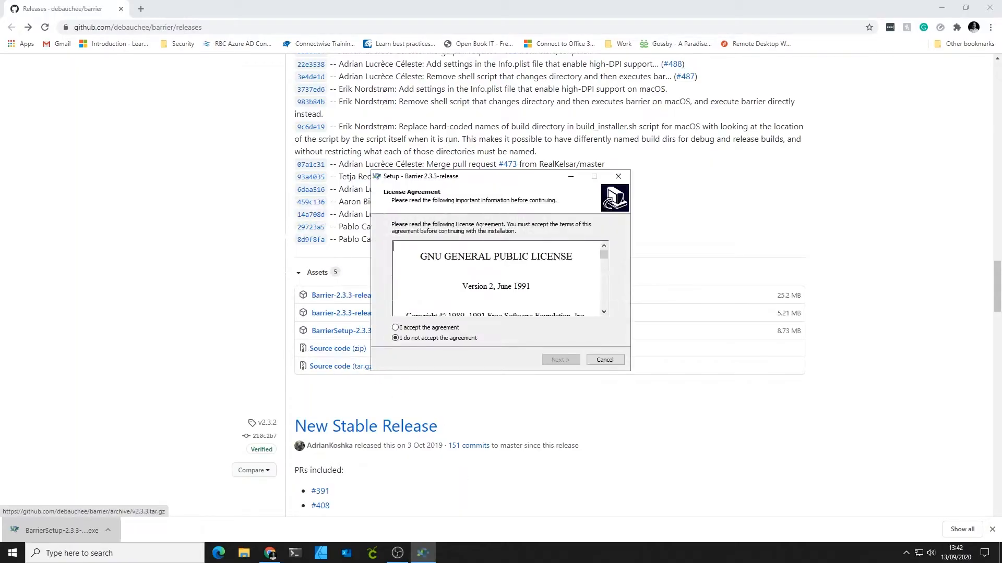
pyautogui.click(395, 327)
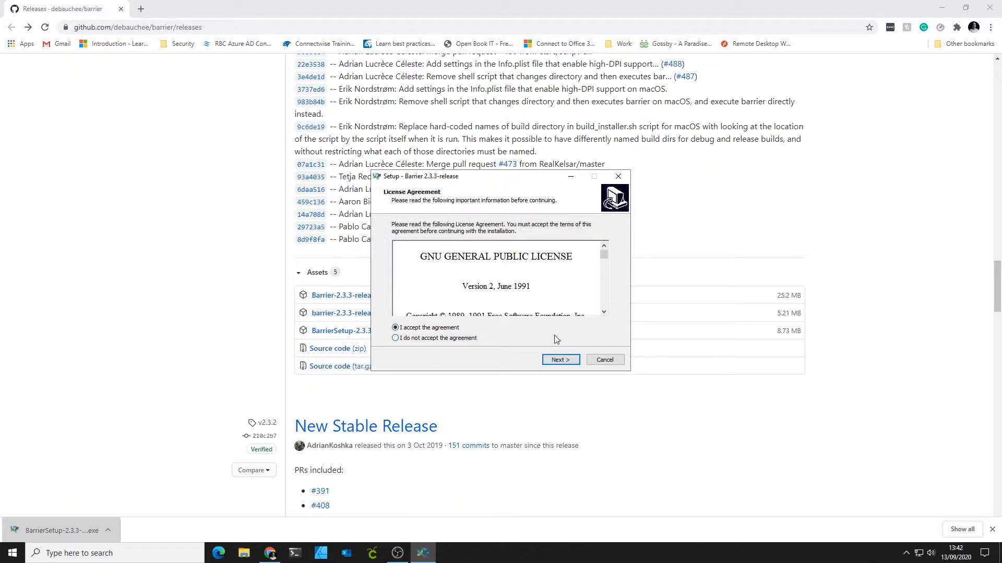
pyautogui.scroll(-15, 562, 305)
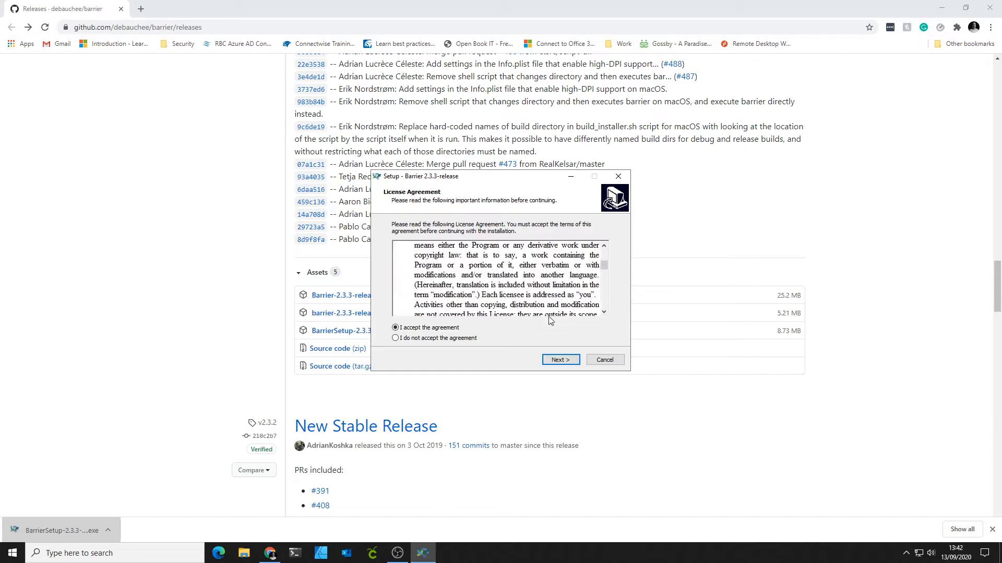
pyautogui.click(558, 360)
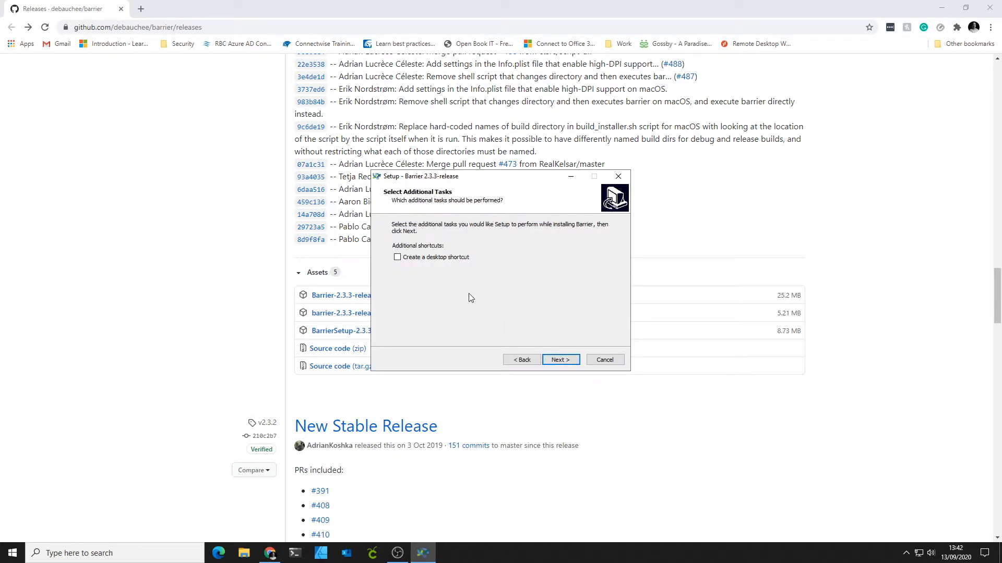
# Step: Install Barrier with a desktop shortcut and finish the setup with Barrier launched
pyautogui.click(397, 257)
pyautogui.click(561, 360)
pyautogui.click(562, 361)
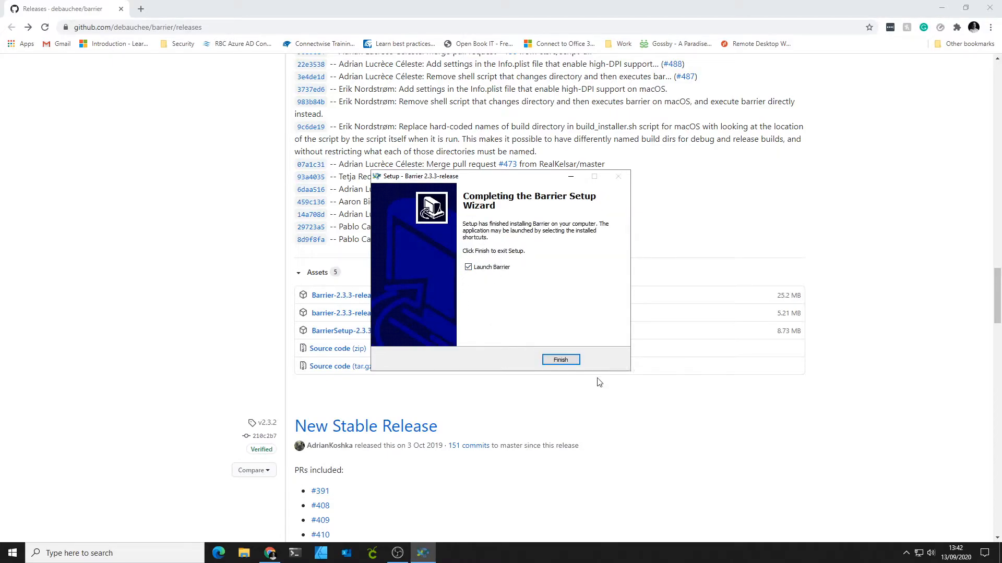
pyautogui.click(559, 361)
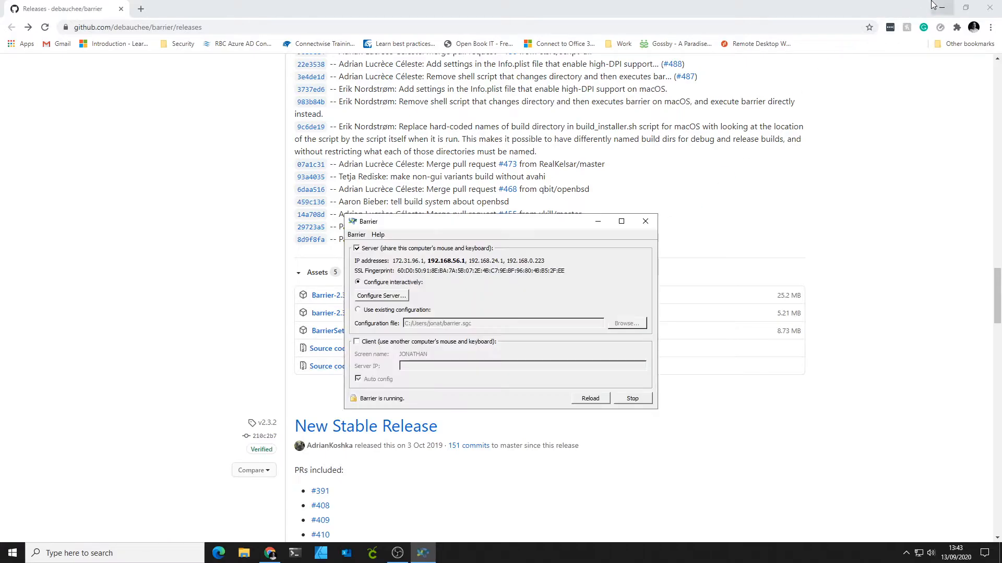
# Step: Close the browser and move the Barrier window higher on the desktop
pyautogui.click(996, 10)
pyautogui.click(995, 10)
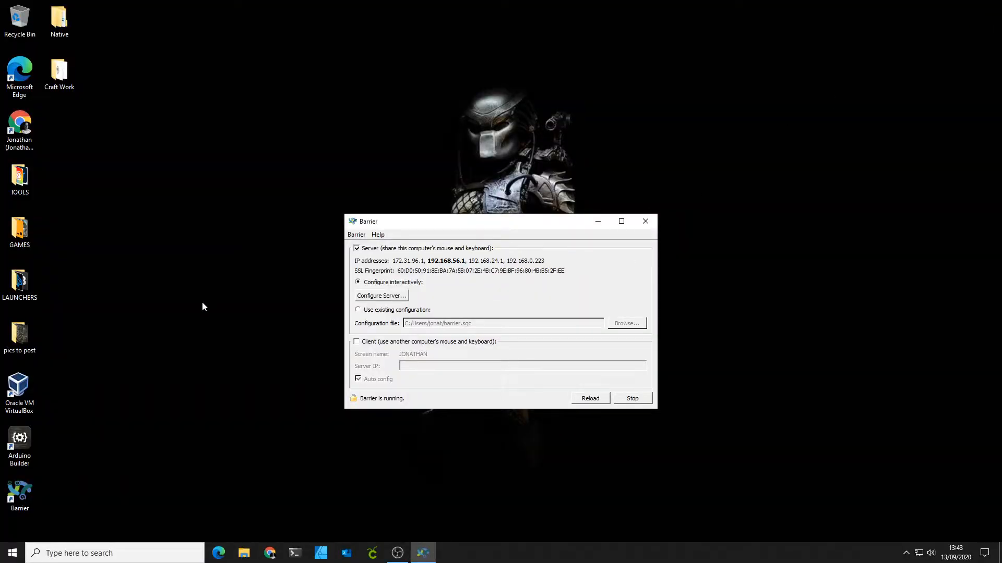
pyautogui.moveTo(471, 221); pyautogui.dragTo(467, 166)
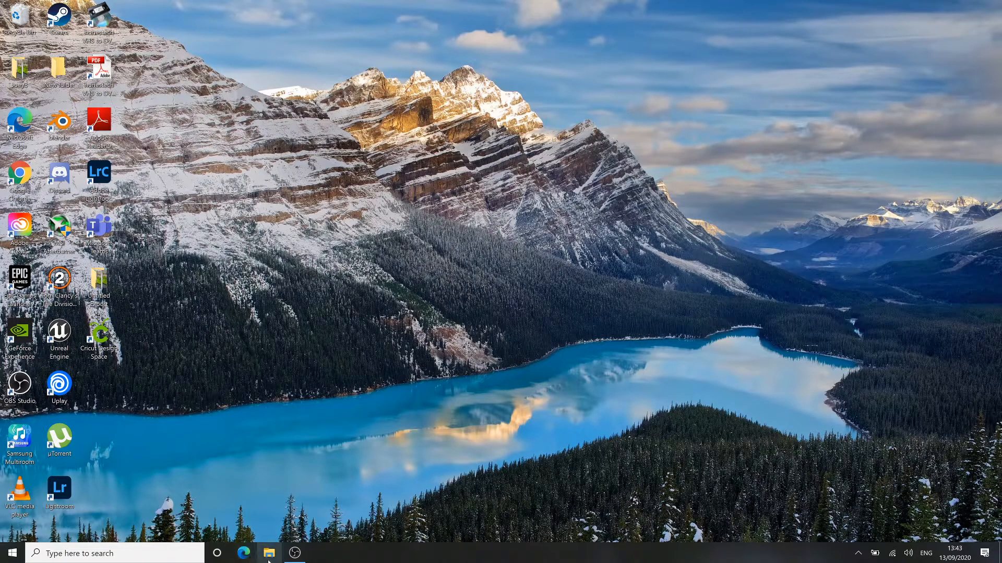
# Step: On the client computer, open the Downloads folder in File Explorer
pyautogui.click(269, 556)
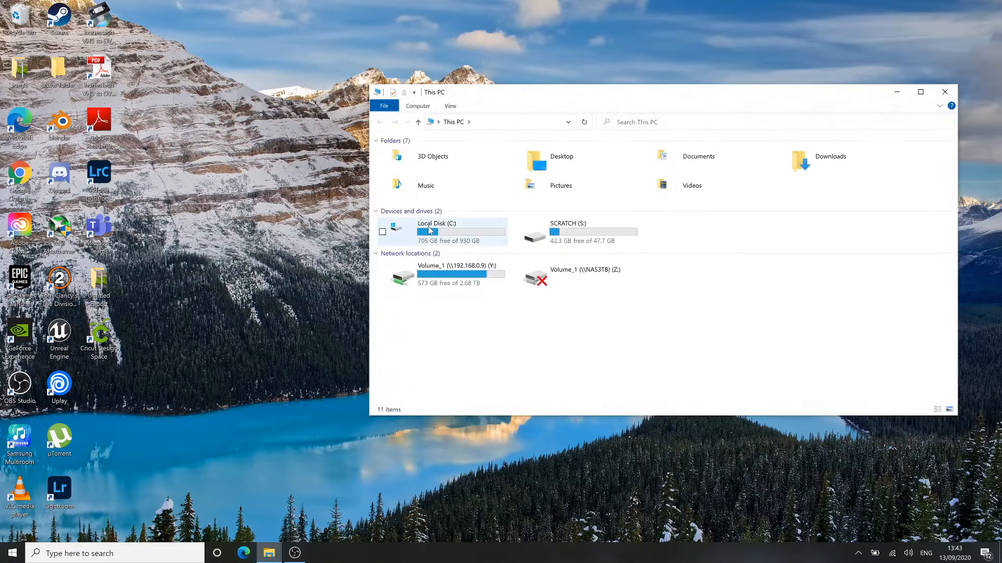
pyautogui.click(677, 154)
pyautogui.doubleClick(804, 158)
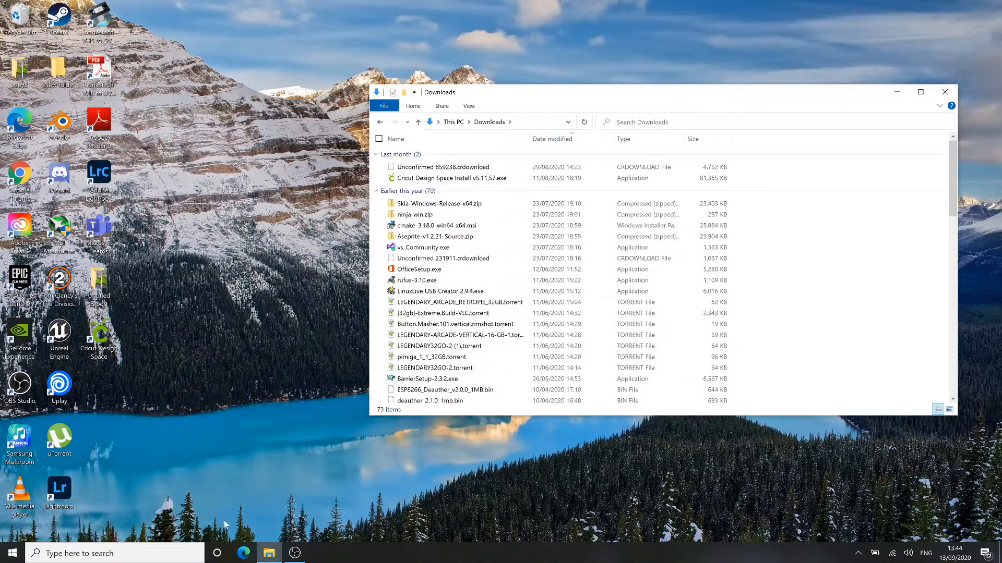
# Step: Switch to Edge and go to github.com/debauchee/barrier/releases
pyautogui.click(244, 553)
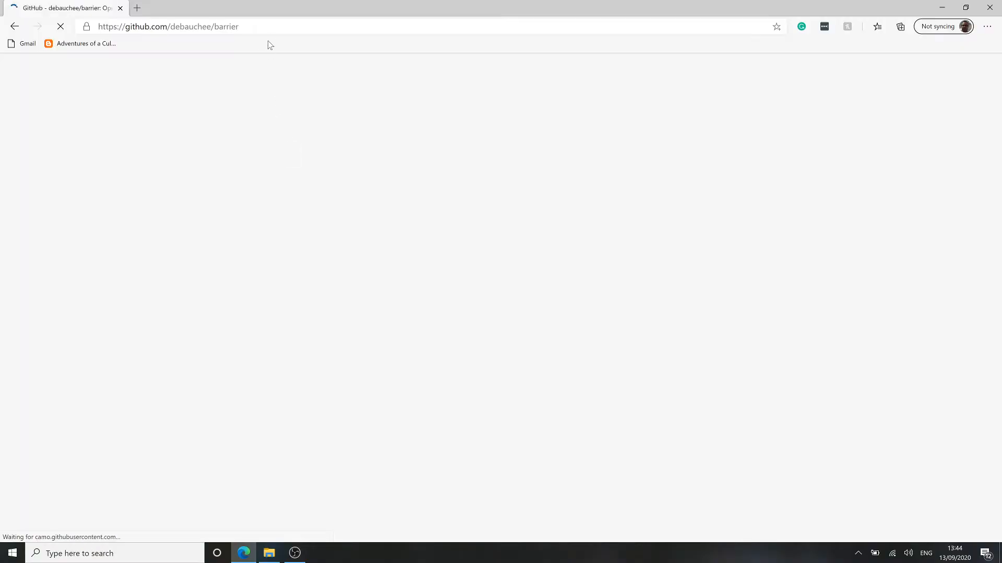
pyautogui.doubleClick(226, 26)
pyautogui.press('Right')
pyautogui.write('/releases')
pyautogui.press('Return')
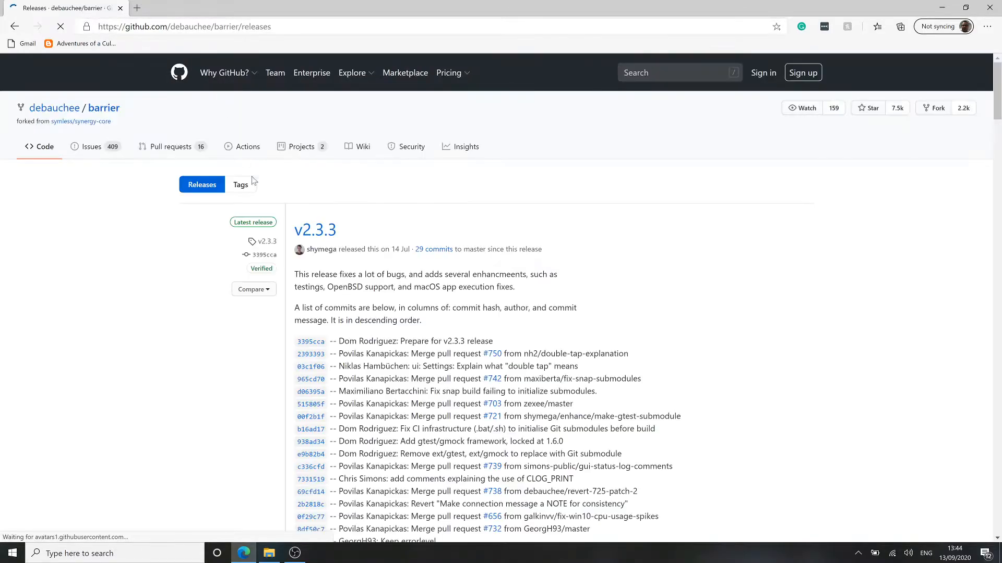
# Step: Download BarrierSetup-2.3.3-release.exe from the assets of the v2.3.3 release
pyautogui.scroll(-4, 266, 438)
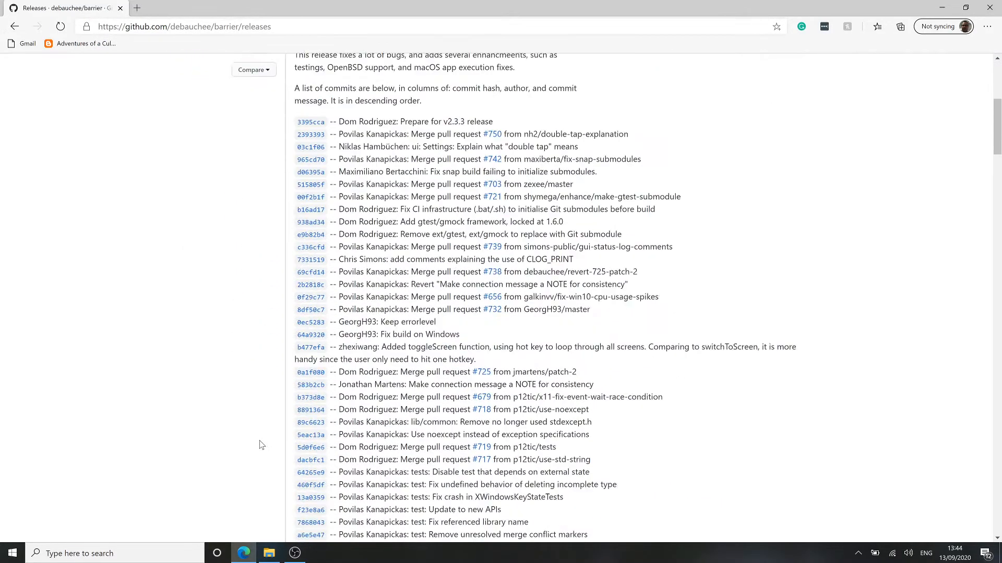
pyautogui.scroll(-20, 262, 445)
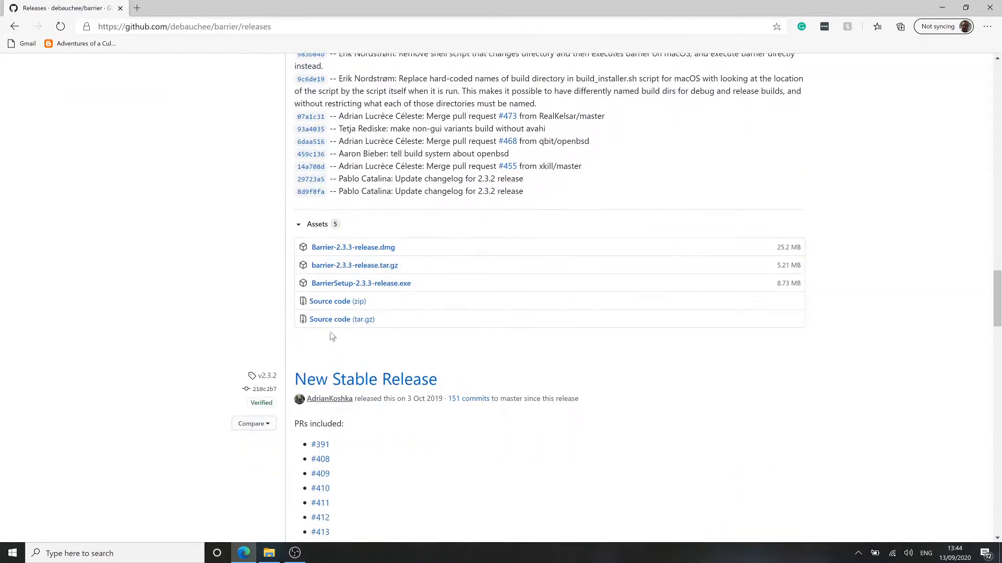
pyautogui.click(338, 281)
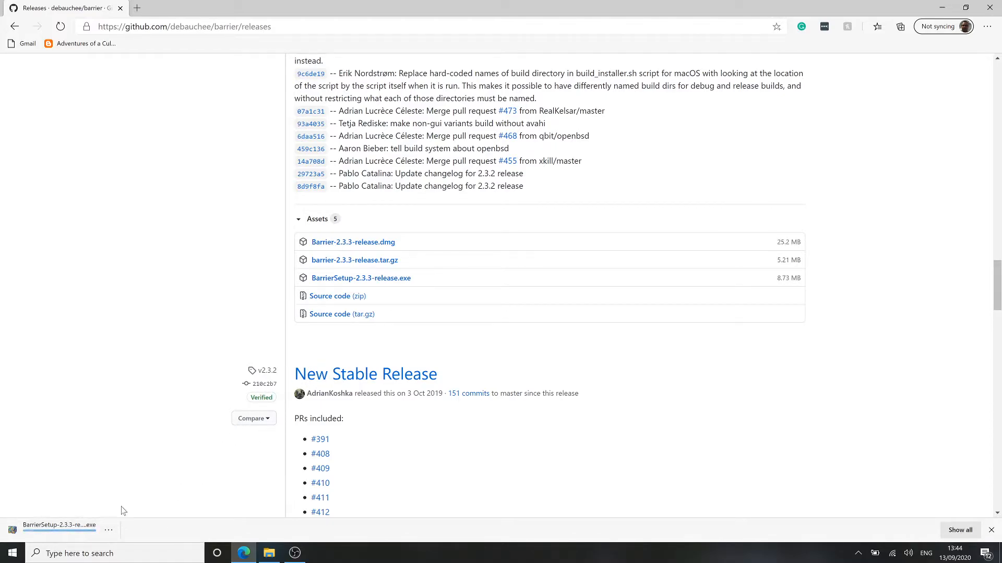
# Step: Run the downloaded Barrier installer on the client computer and accept the license agreement
pyautogui.click(57, 529)
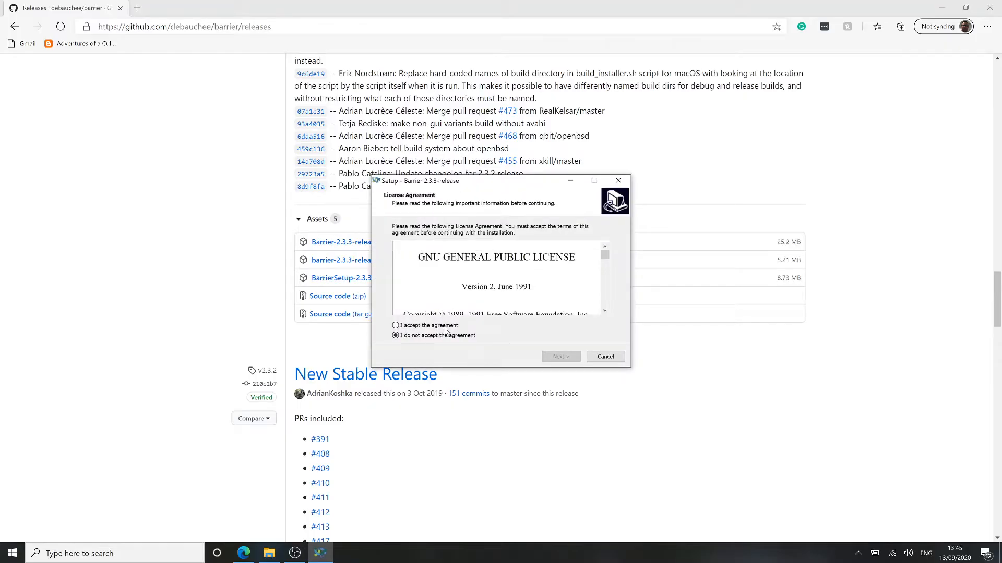
pyautogui.click(445, 327)
pyautogui.click(562, 358)
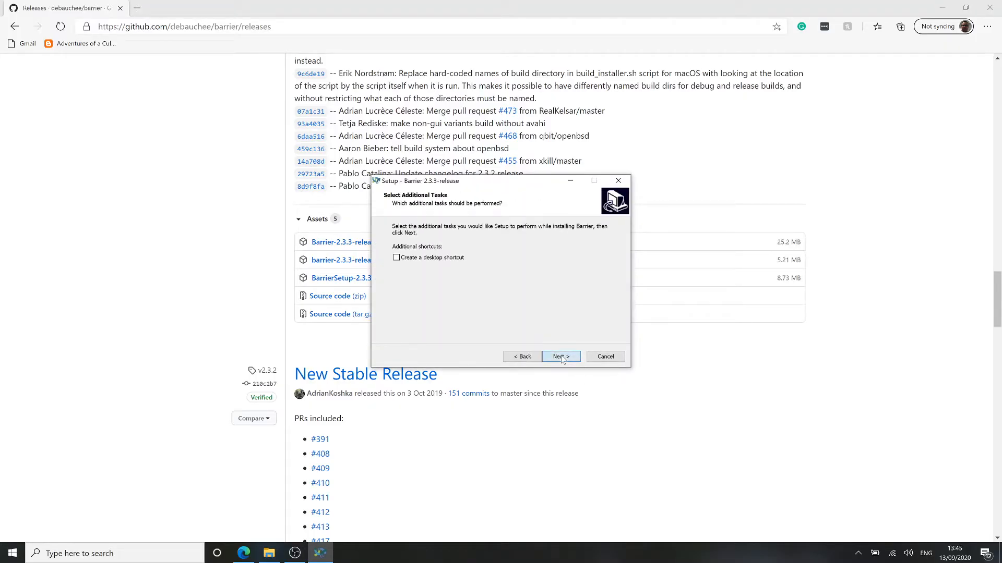
# Step: Choose to create a desktop shortcut and start installing Barrier on the client computer
pyautogui.click(397, 257)
pyautogui.click(560, 357)
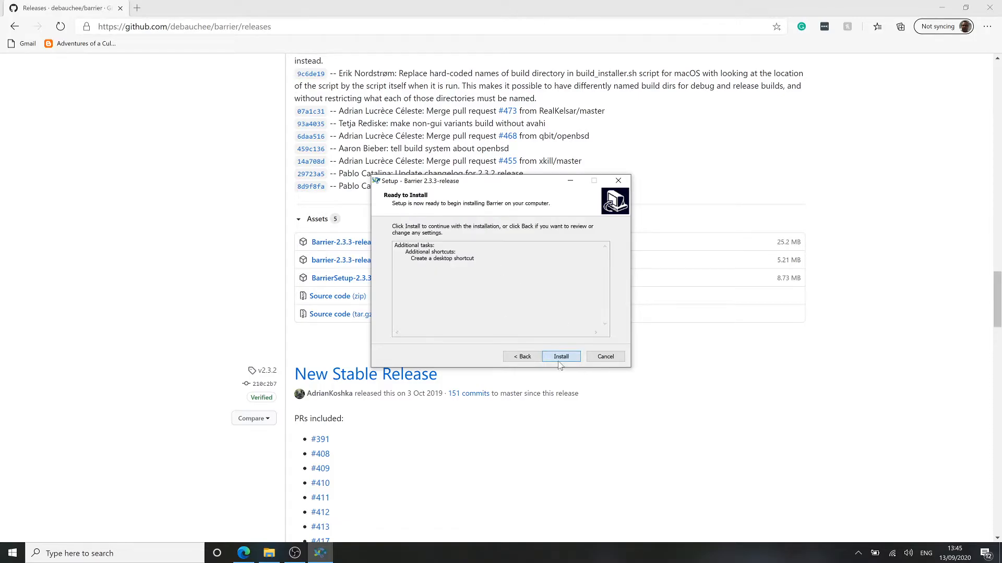
pyautogui.click(559, 361)
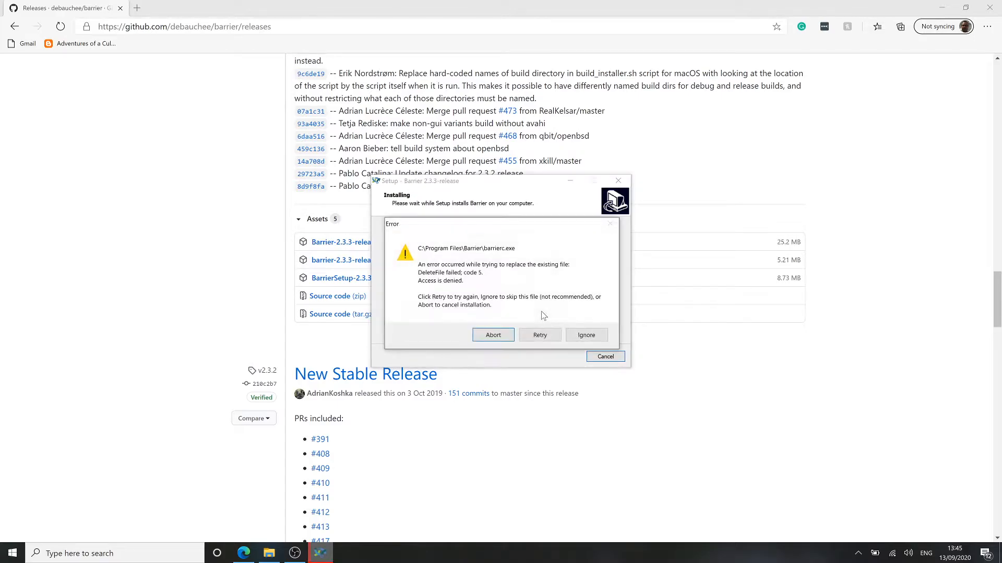
# Step: Ignore the file replacement errors and finish the setup with Barrier launched
pyautogui.click(588, 335)
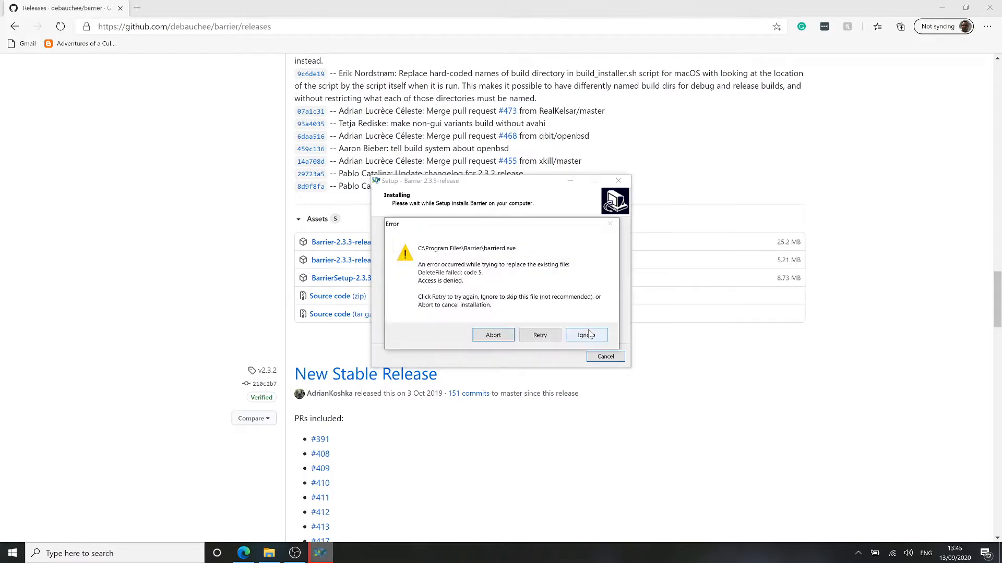
pyautogui.click(588, 335)
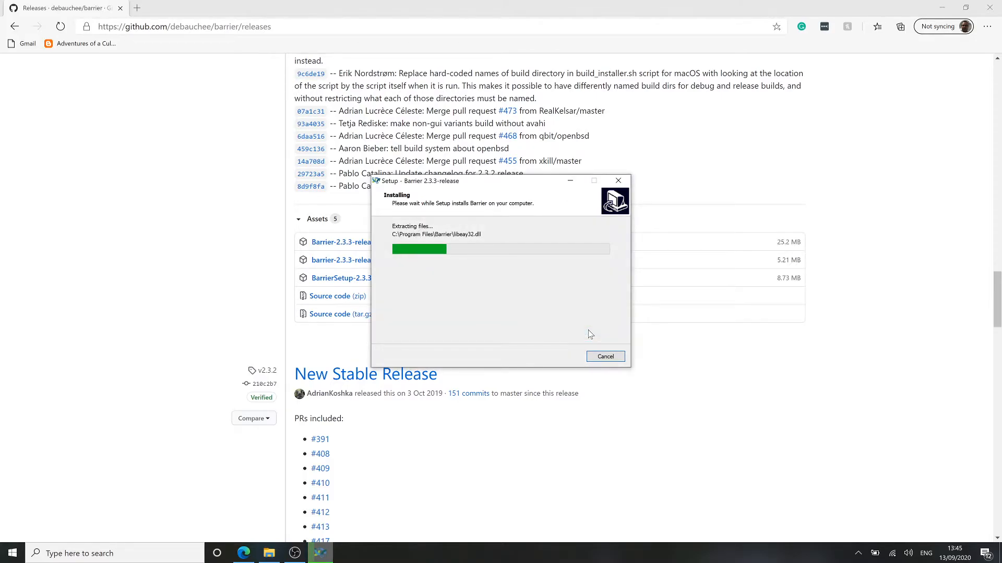
pyautogui.click(588, 334)
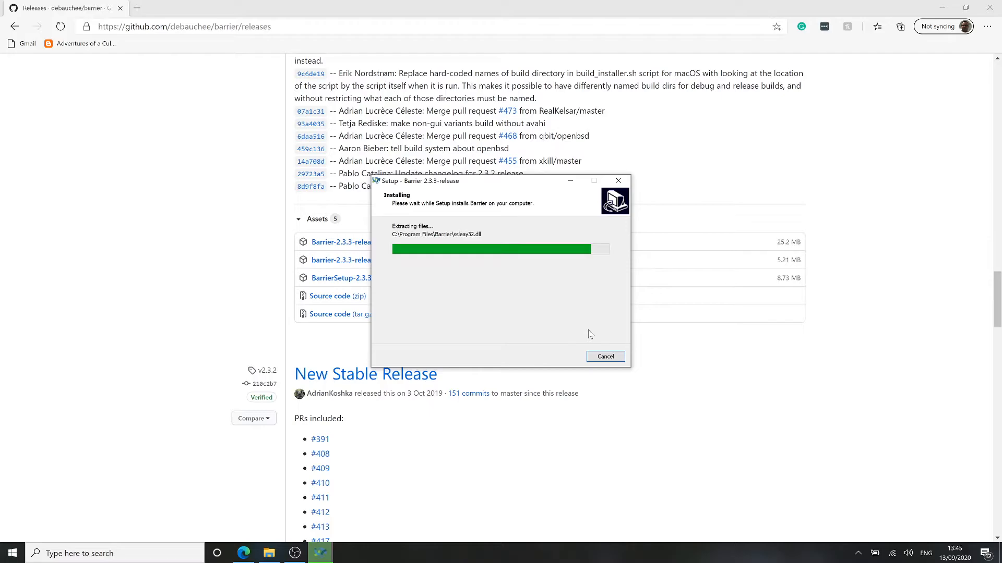
pyautogui.click(588, 335)
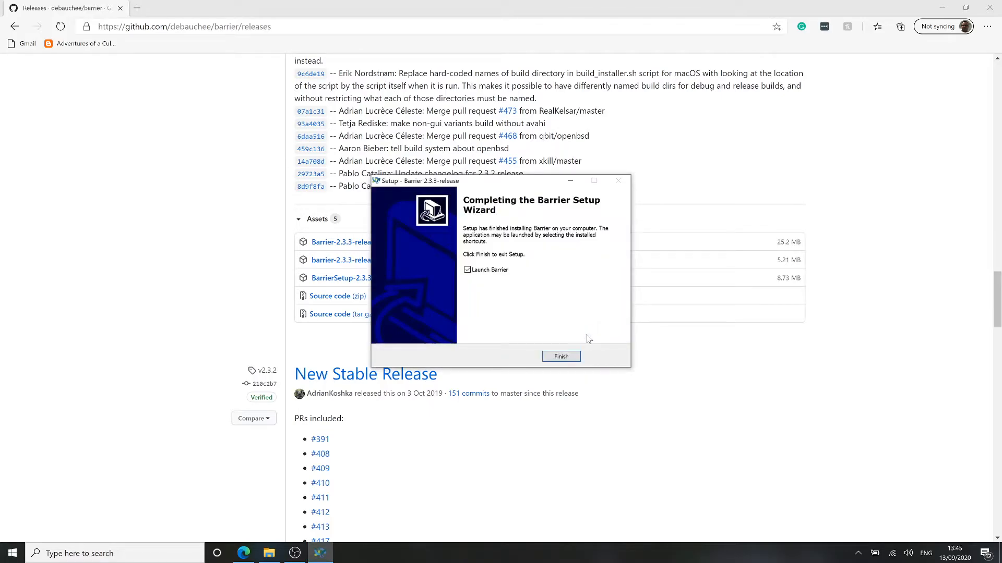
pyautogui.click(563, 359)
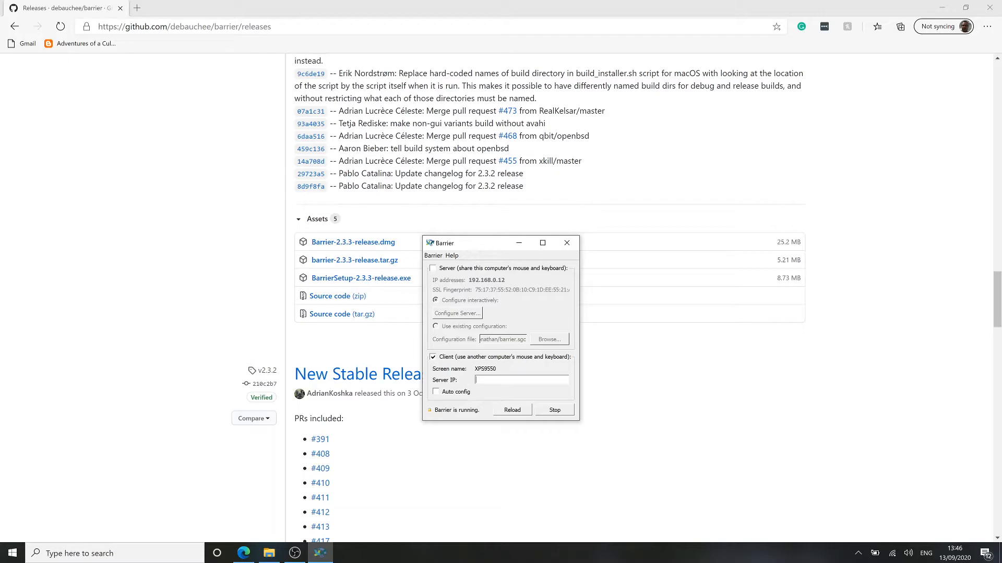
# Step: Set the Barrier client's server IP to 192.168.0.223 and reload Barrier
pyautogui.write('92.168')
pyautogui.write('.0.223')
pyautogui.click(512, 411)
# Step: Close the Barrier and browser windows, checking for Barrier's icon among the hidden system tray icons
pyautogui.click(567, 243)
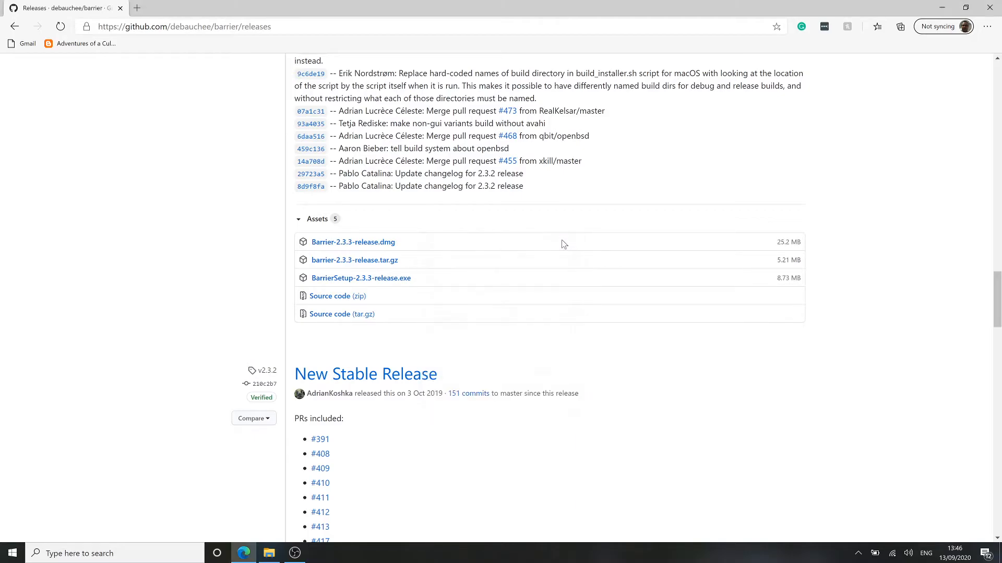
pyautogui.click(858, 553)
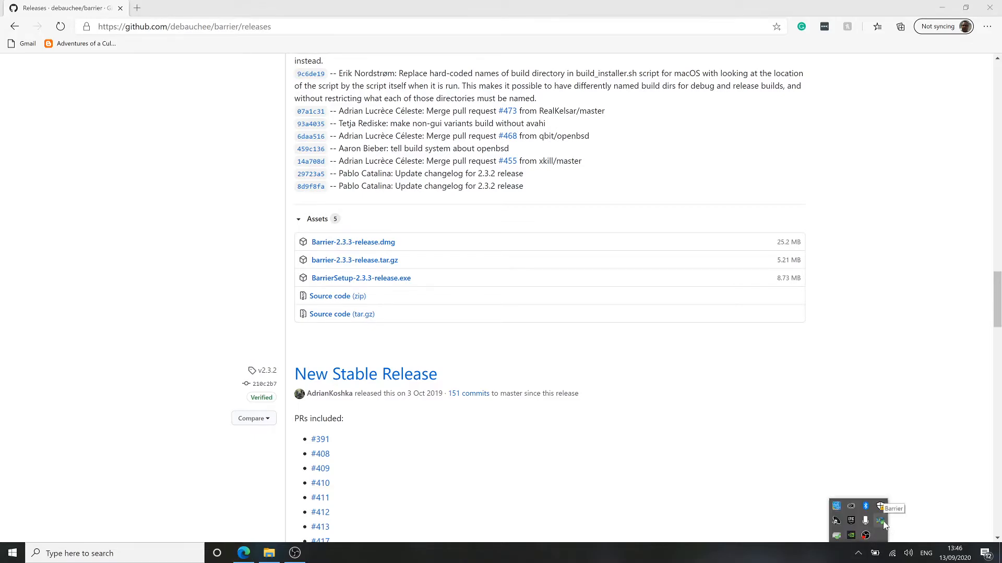
pyautogui.click(989, 8)
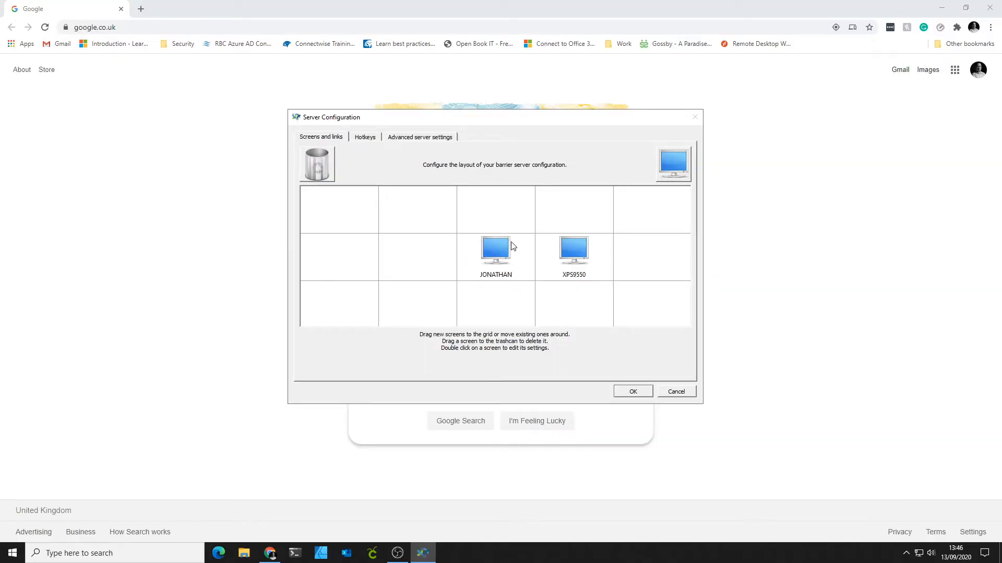
# Step: Remove the XPS9550 screen from the server configuration's screen layout grid
pyautogui.click(499, 252)
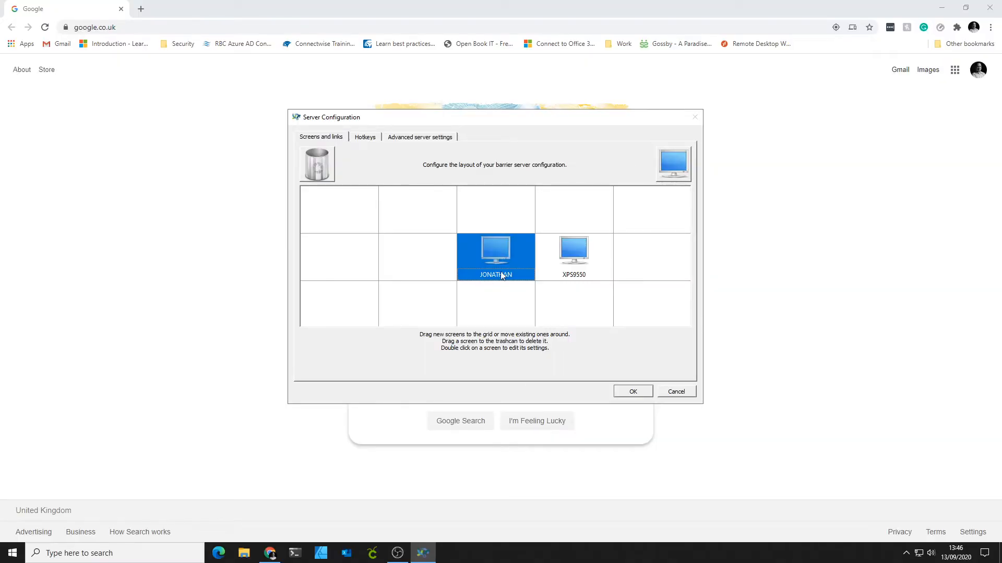
pyautogui.click(580, 245)
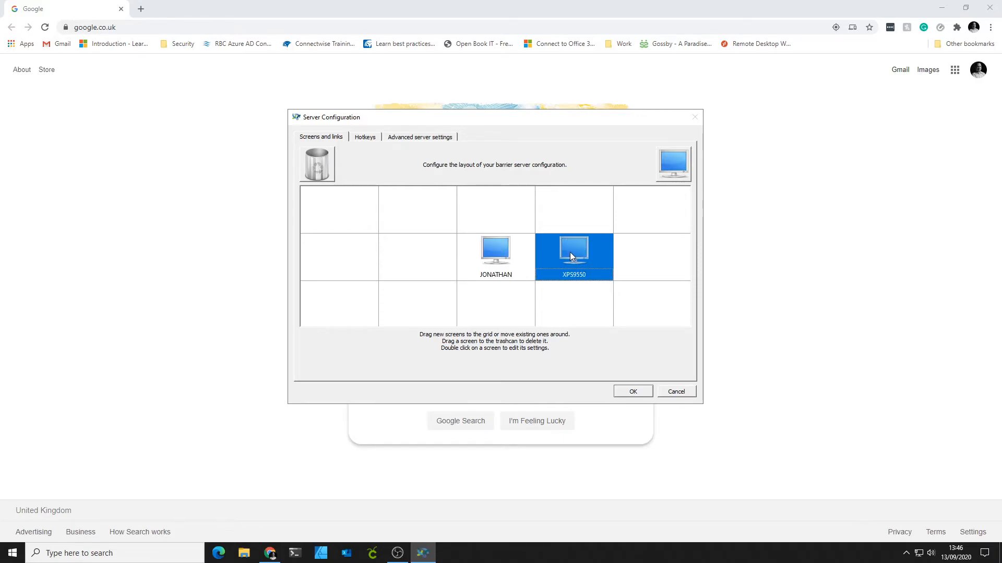
pyautogui.moveTo(573, 254); pyautogui.dragTo(323, 167)
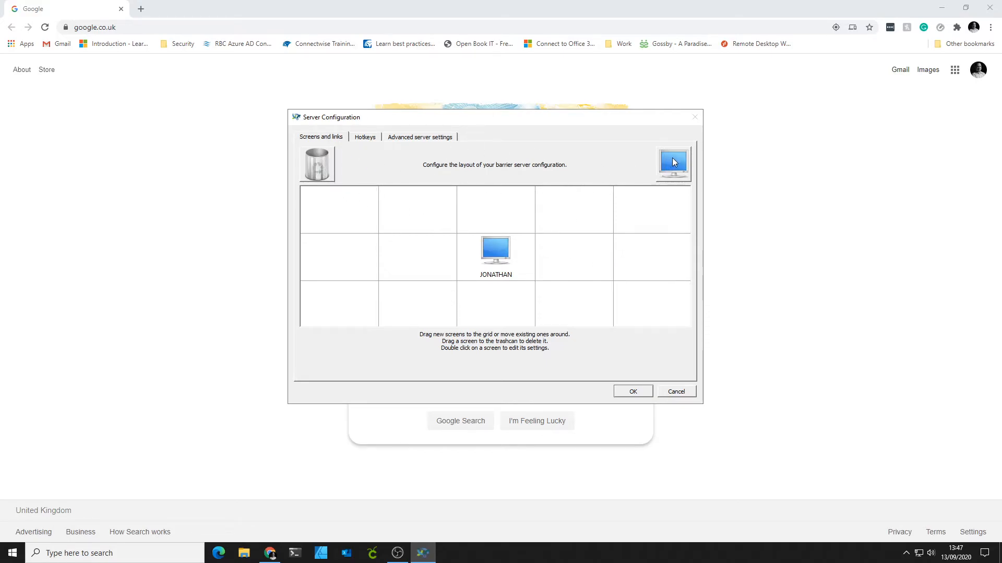
# Step: Add a new screen to the layout grid directly to the right of the server's own screen
pyautogui.moveTo(668, 165); pyautogui.dragTo(621, 195)
pyautogui.moveTo(573, 257); pyautogui.dragTo(574, 256)
pyautogui.click(573, 257)
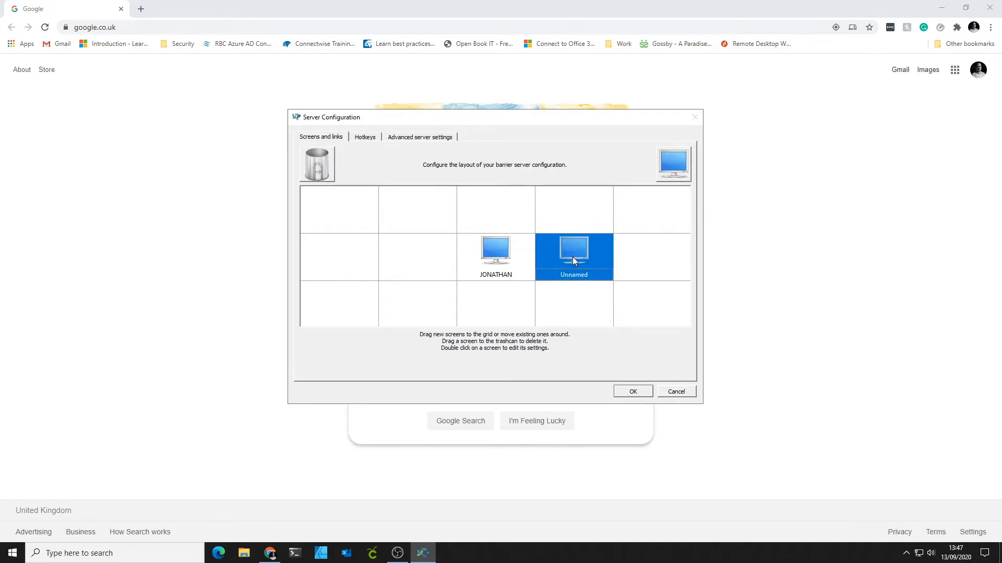
# Step: Name the new screen beside the server's screen XPS9550 in the server configuration and reload Barrier
pyautogui.doubleClick(573, 254)
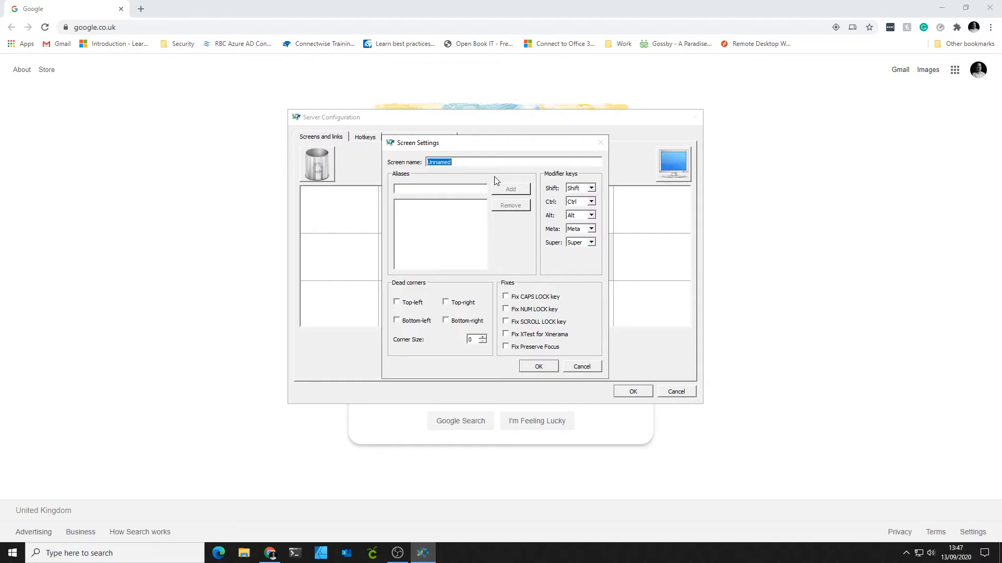
pyautogui.write('XPS9550')
pyautogui.click(537, 367)
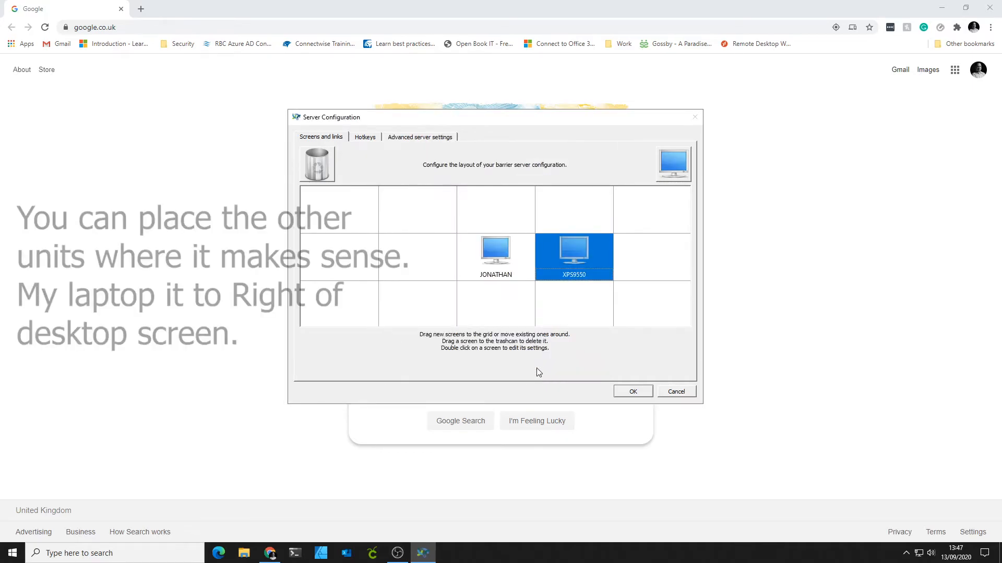
pyautogui.doubleClick(571, 248)
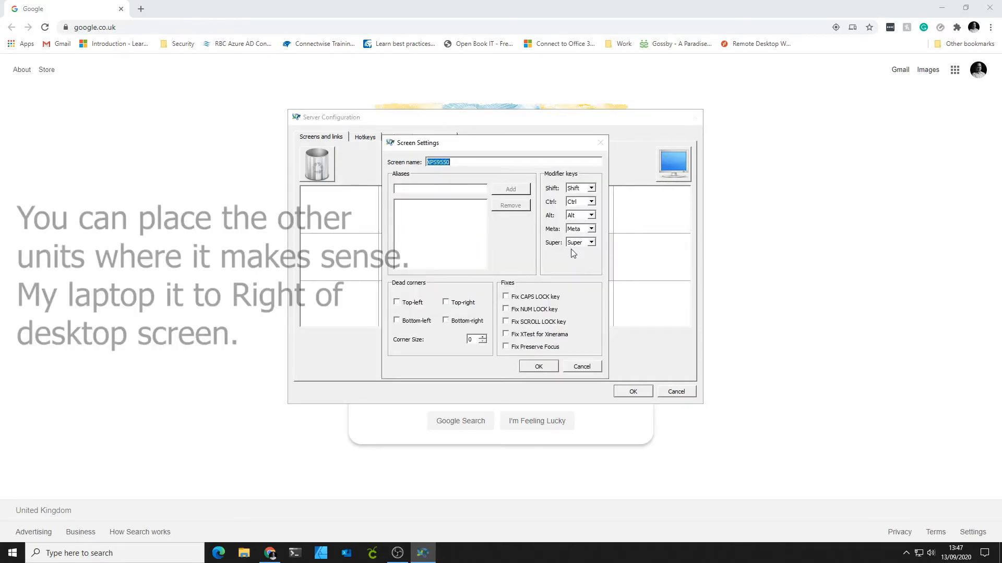
pyautogui.click(541, 367)
pyautogui.click(633, 391)
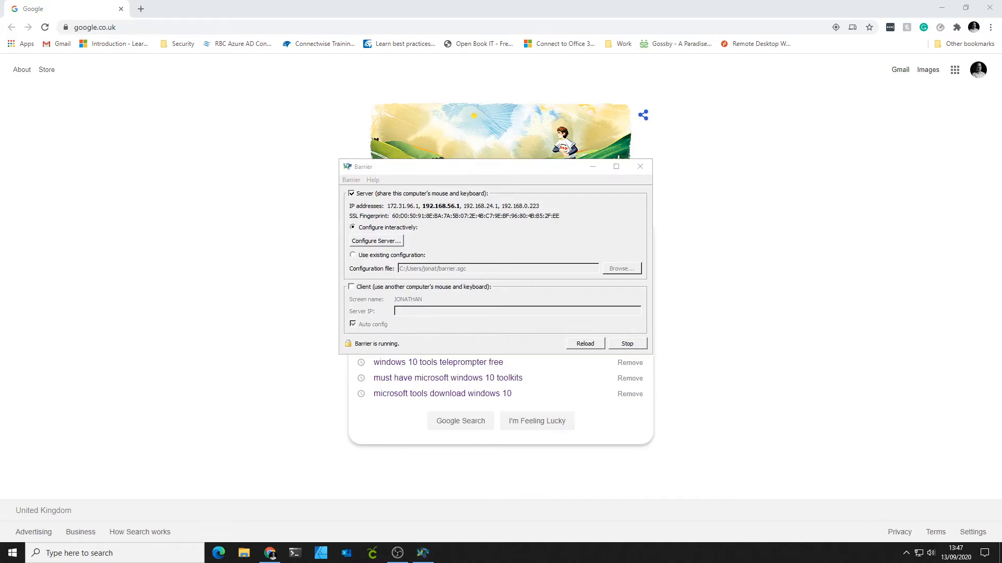
pyautogui.click(592, 347)
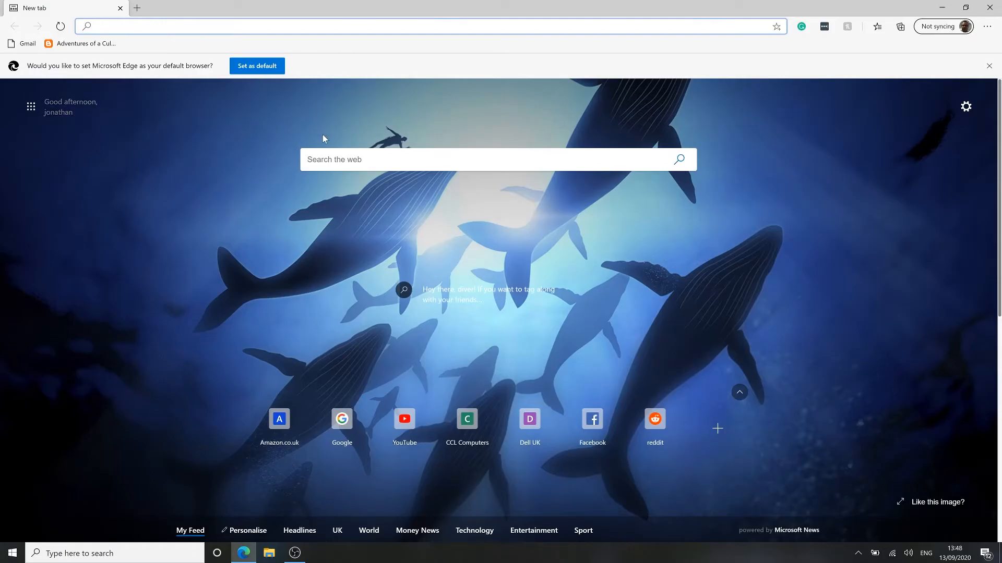
pyautogui.write('www.')
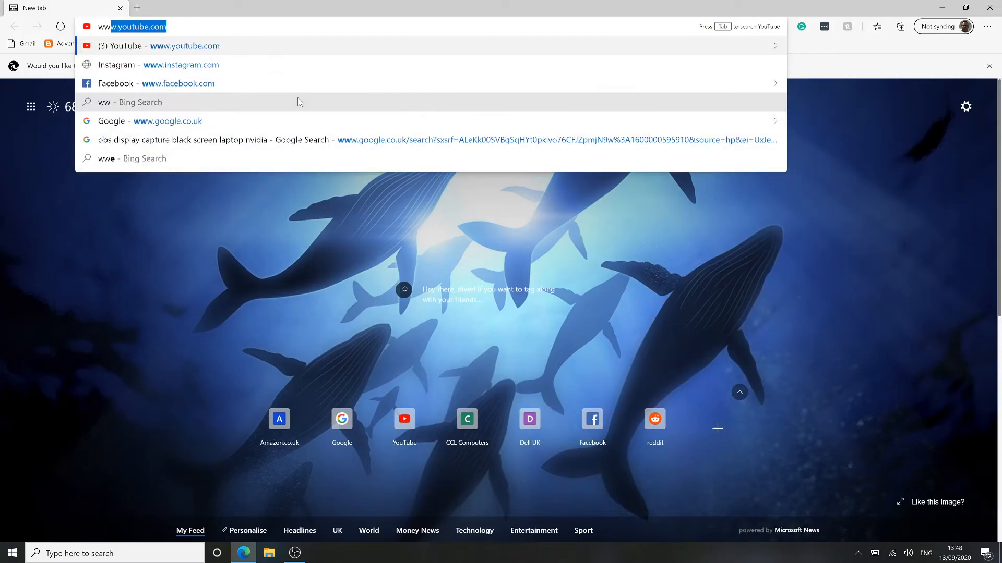
pyautogui.write('googl')
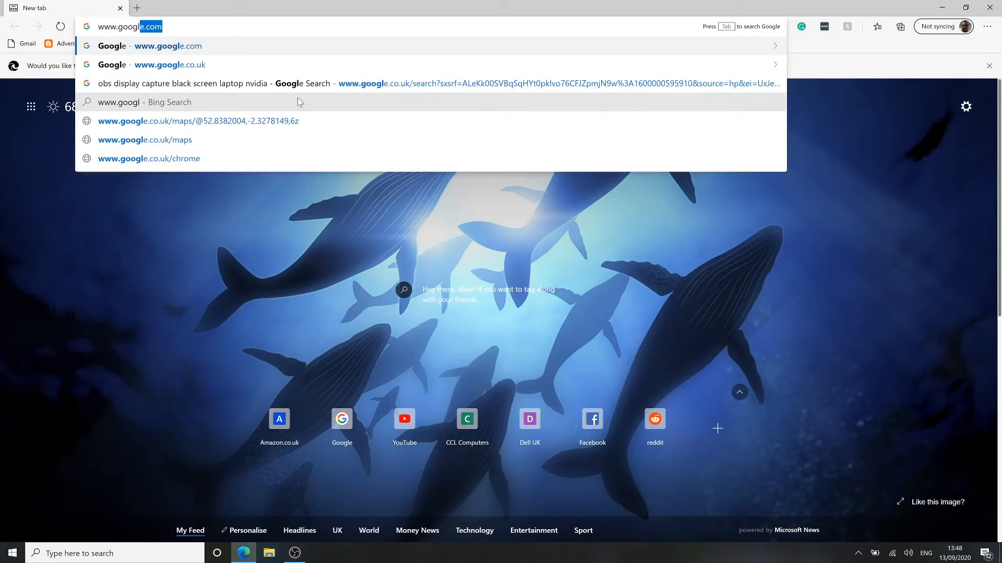
pyautogui.write('e.co.uk')
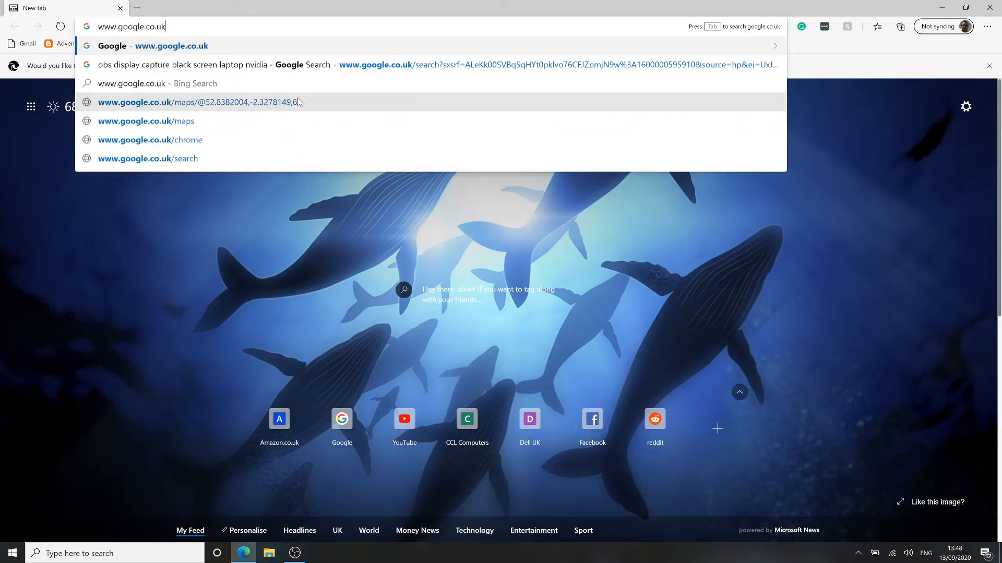
pyautogui.press('Return')
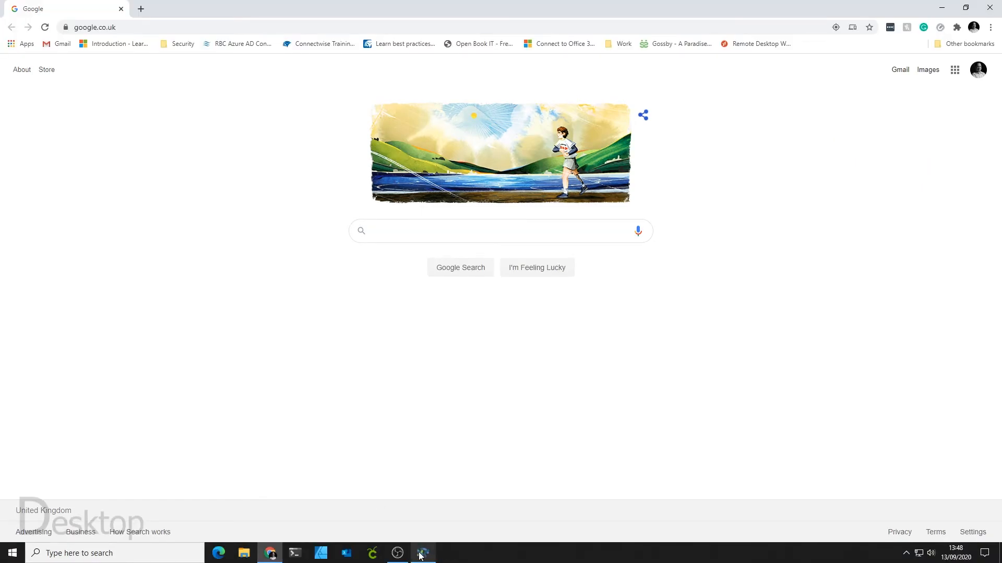
# Step: Close the Barrier window on the desktop computer and check for its icon among the hidden system tray icons
pyautogui.click(422, 553)
pyautogui.click(643, 171)
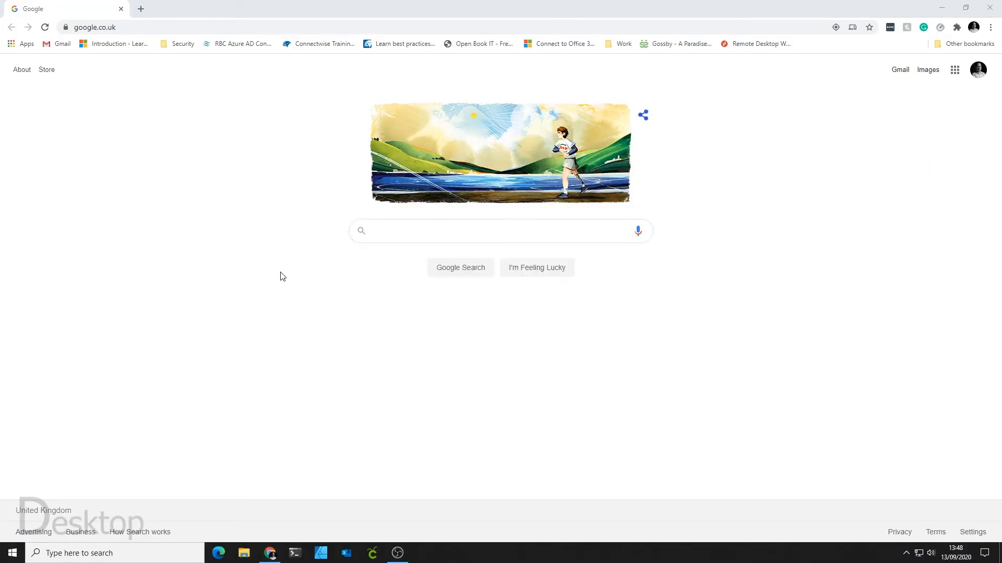
pyautogui.click(906, 554)
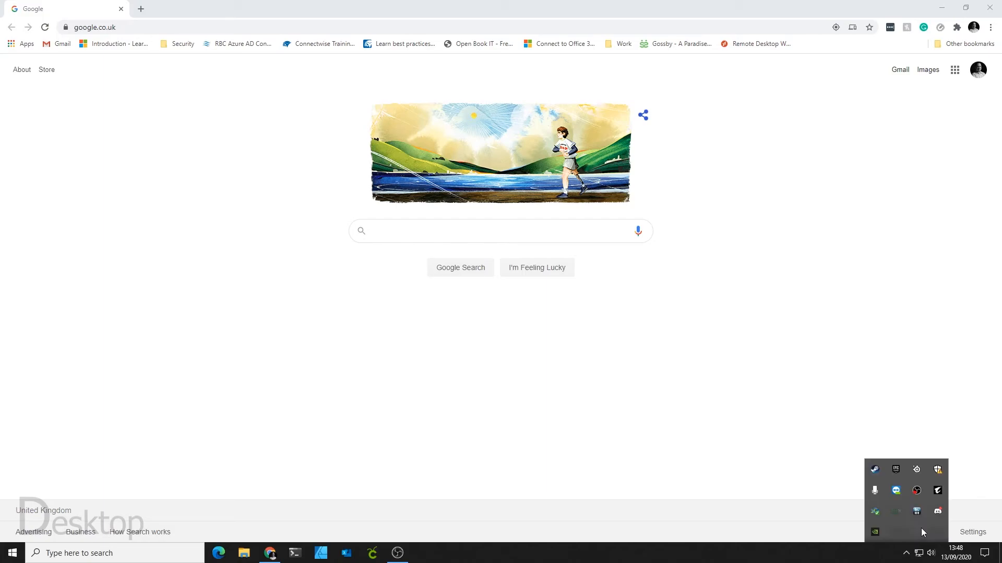
pyautogui.click(593, 381)
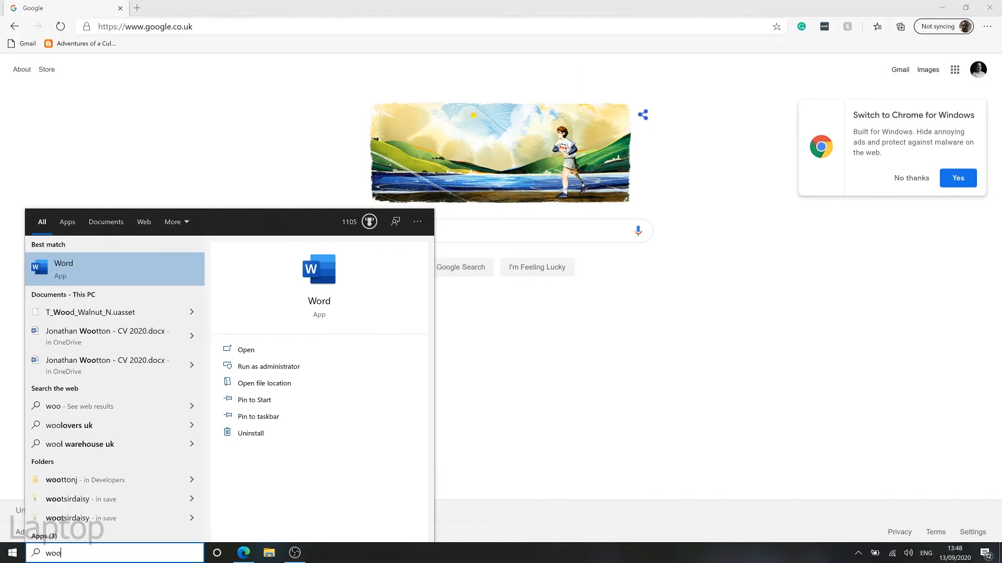
# Step: Launch Word on the laptop, decline the offer to switch to Chrome, and write "Laptop word document" in a blank document
pyautogui.press('Return')
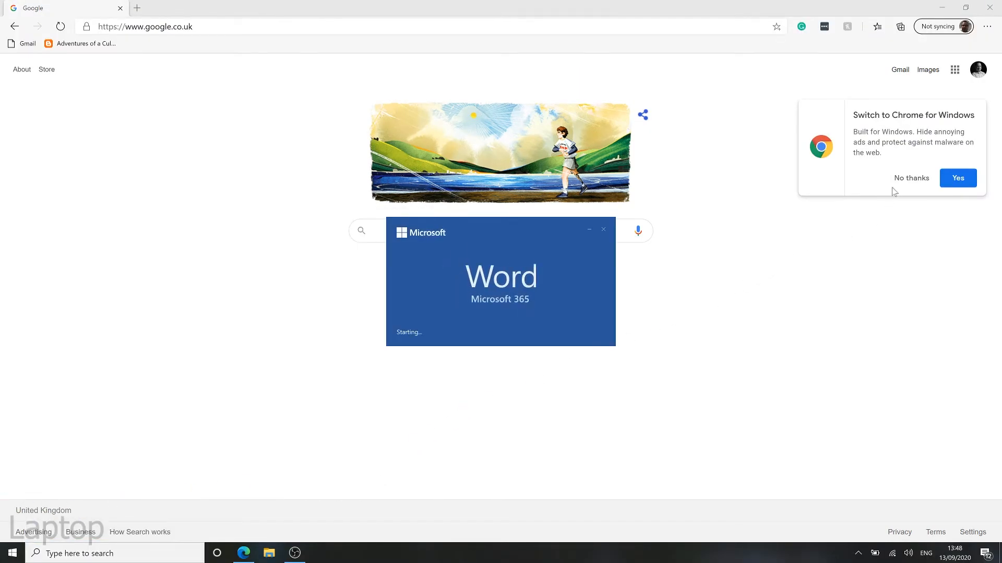
pyautogui.click(911, 178)
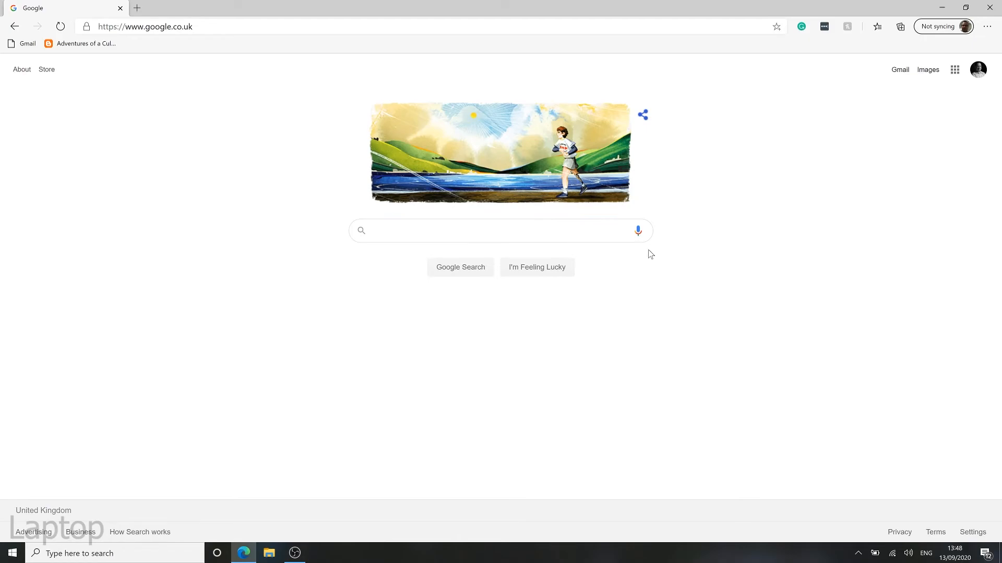
pyautogui.click(941, 9)
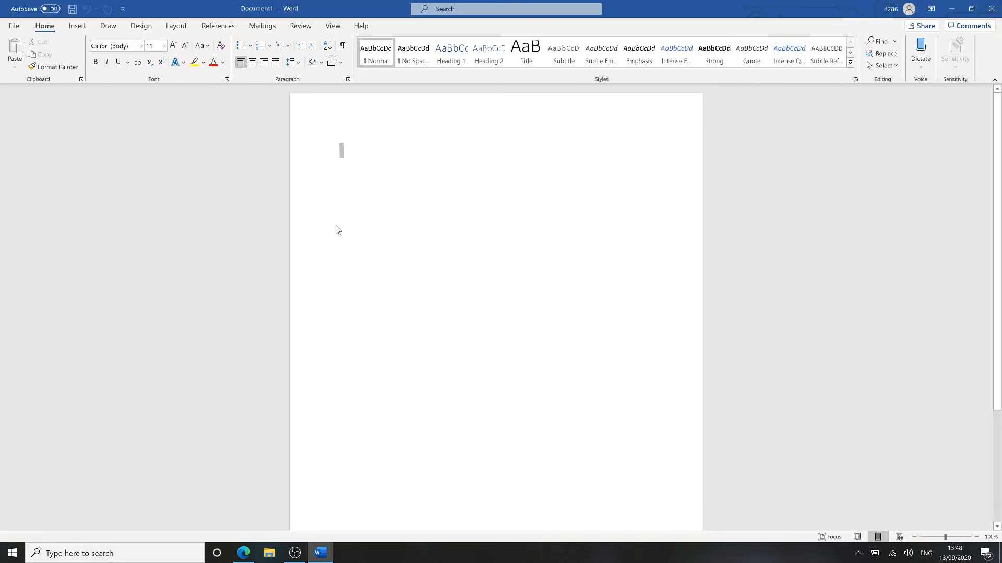
pyautogui.write('Laptop wor')
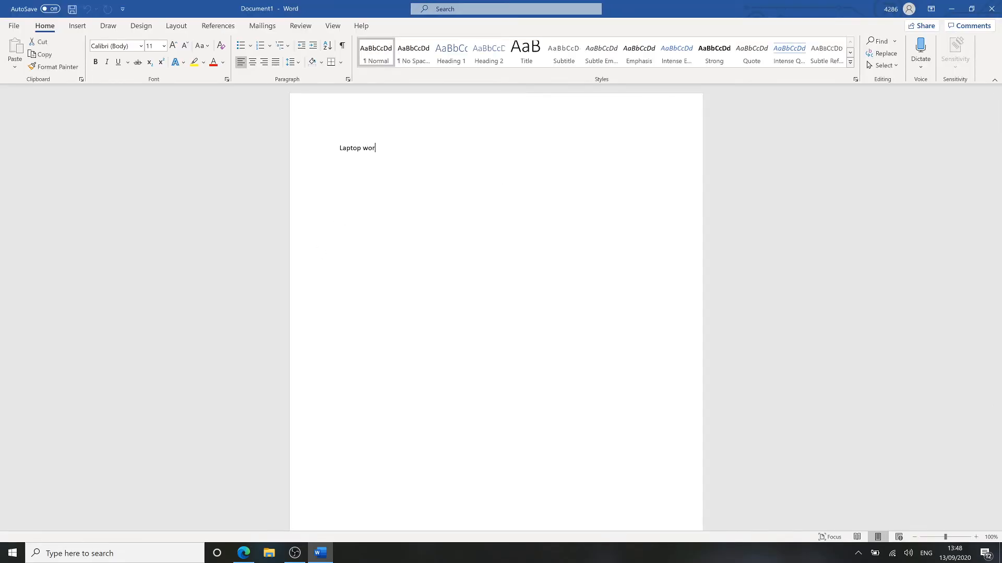
pyautogui.write('d document')
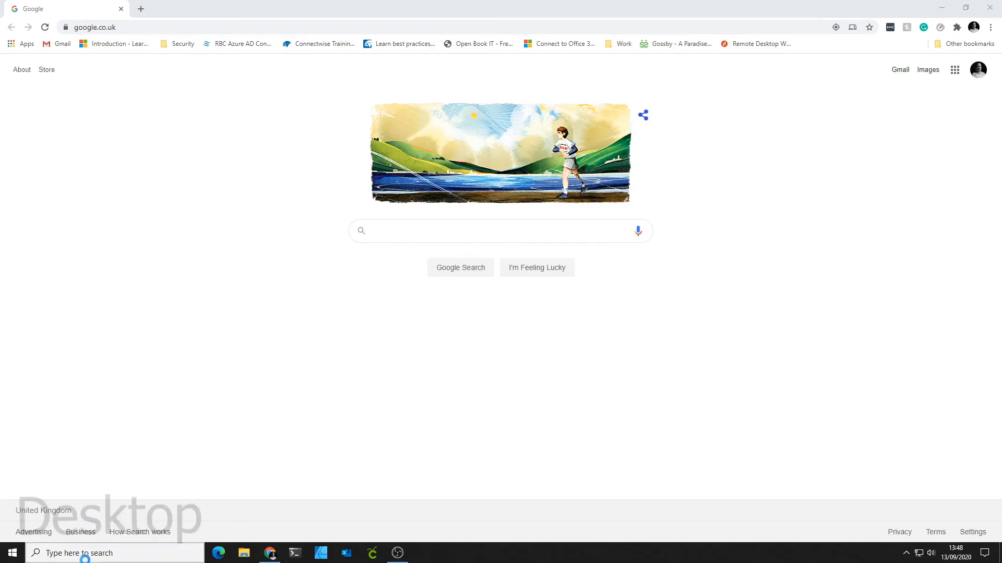
# Step: Launch Word on the desktop computer, write "My personal desktop" in a blank document, and move its window fully into view
pyautogui.click(81, 554)
pyautogui.write('word')
pyautogui.press('Return')
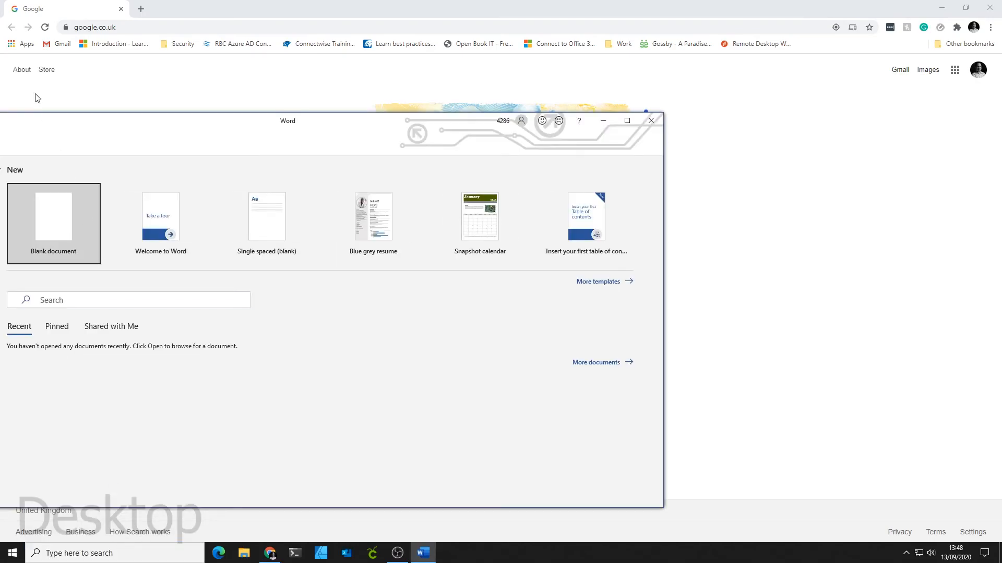
pyautogui.click(47, 254)
pyautogui.write('My personal desktop')
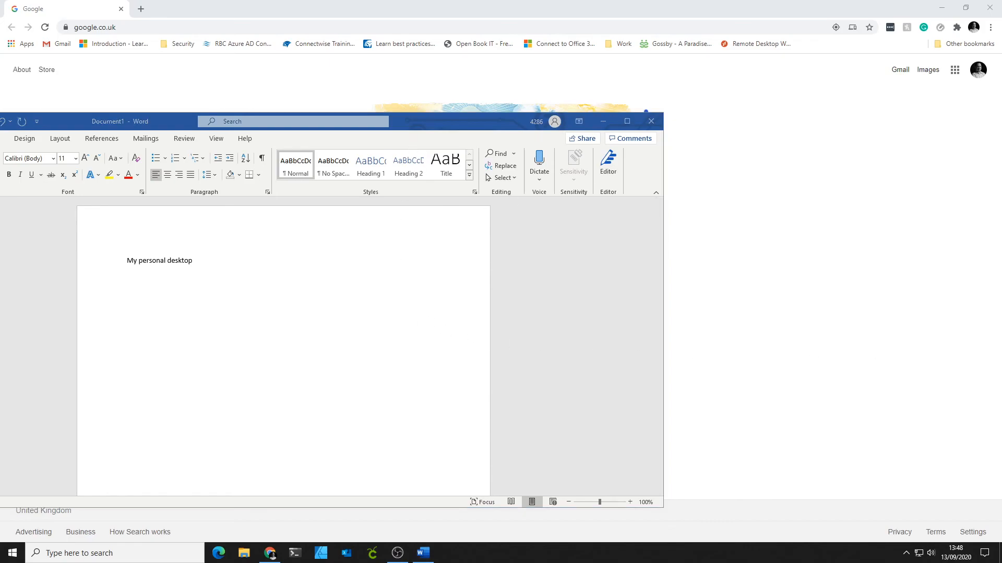
pyautogui.moveTo(415, 117); pyautogui.dragTo(669, 94)
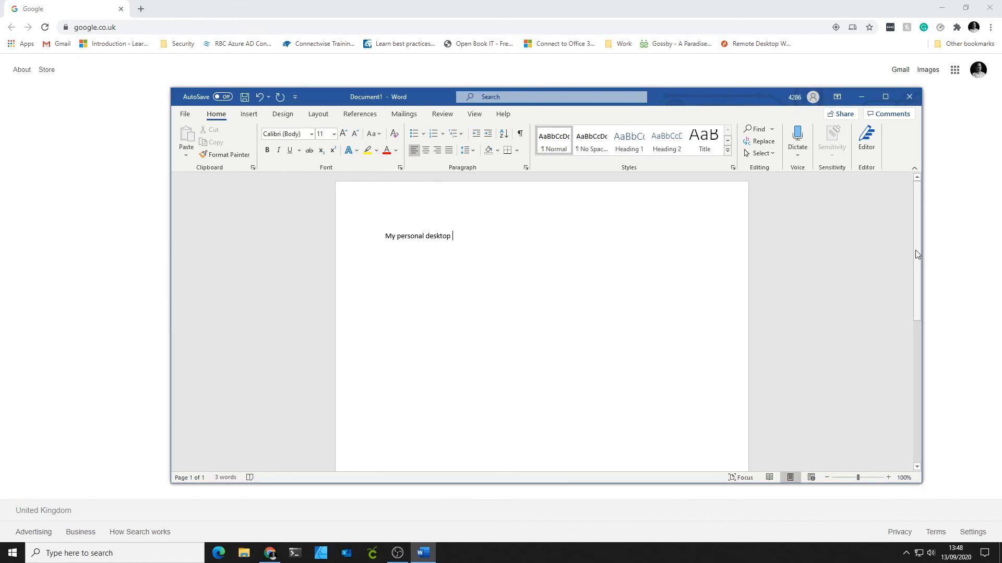